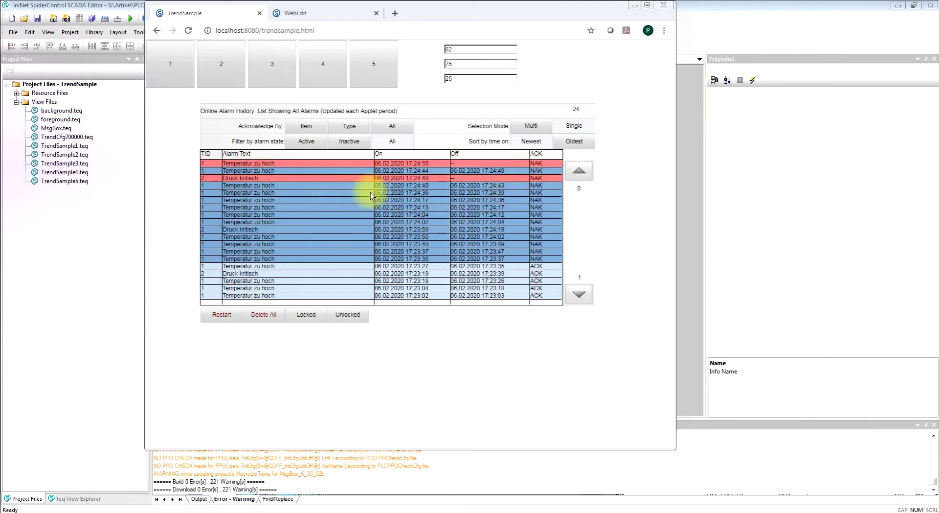
Step: Cycle the alarm list through Active, Inactive and All, acknowledge all alarms, and return to the SCADA Editor
{"action": "left_click", "coordinate": [310, 142]}
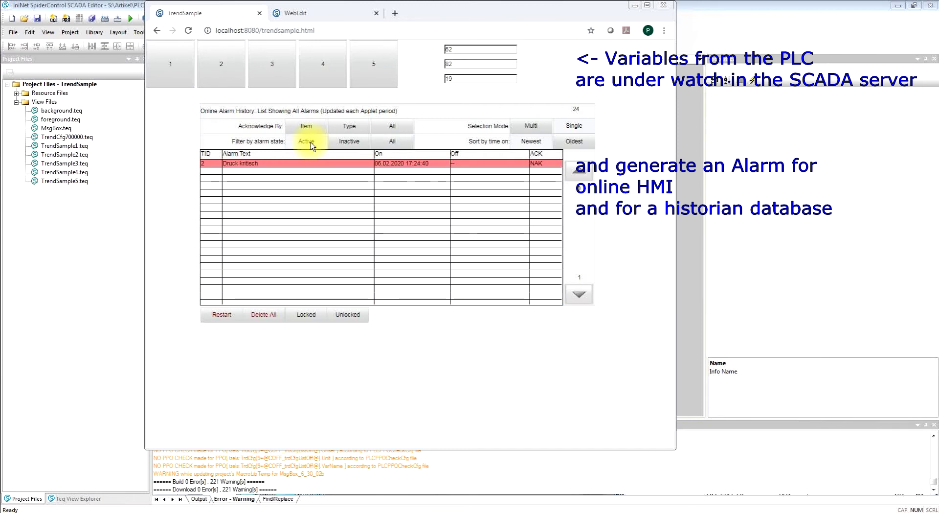
{"action": "left_click", "coordinate": [346, 142]}
{"action": "left_click", "coordinate": [393, 142]}
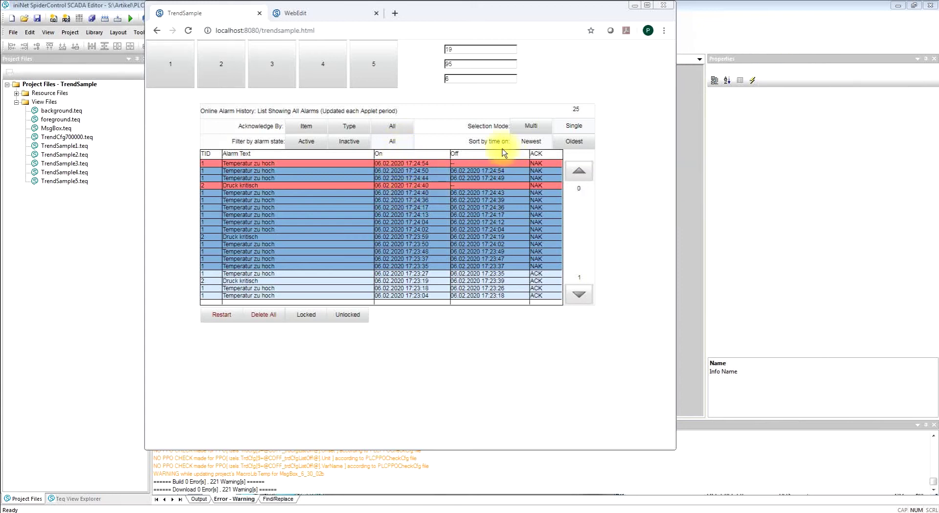
{"action": "left_click", "coordinate": [395, 125]}
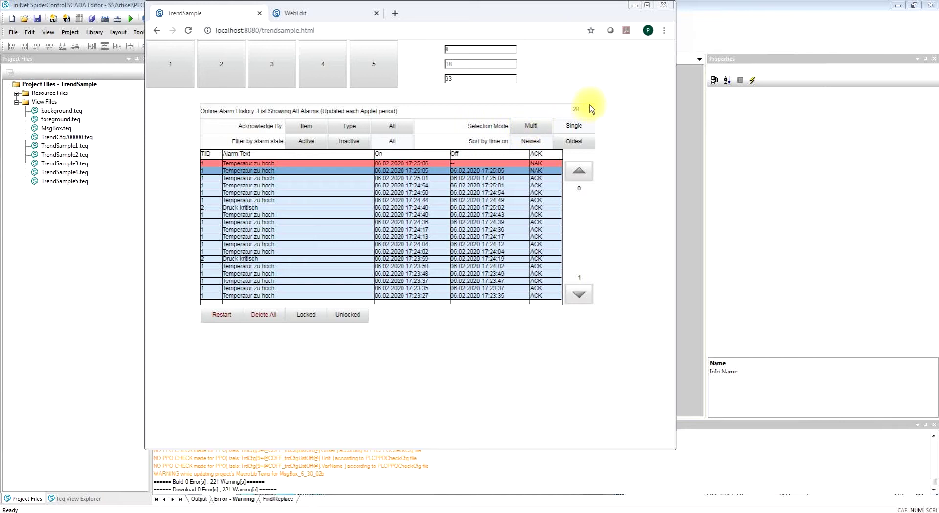
{"action": "left_click", "coordinate": [695, 43]}
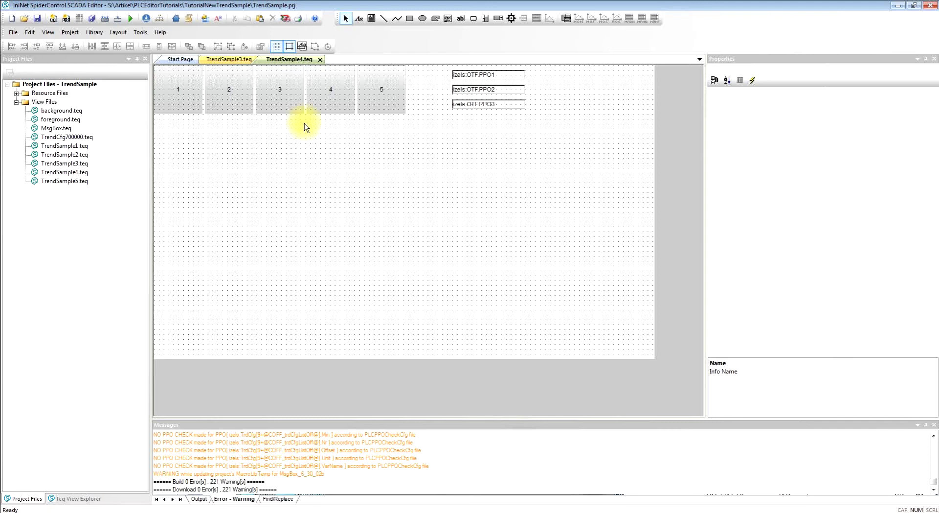
Step: Switch to the Start Page with its Getting Started workflow overview
{"action": "left_click", "coordinate": [181, 60]}
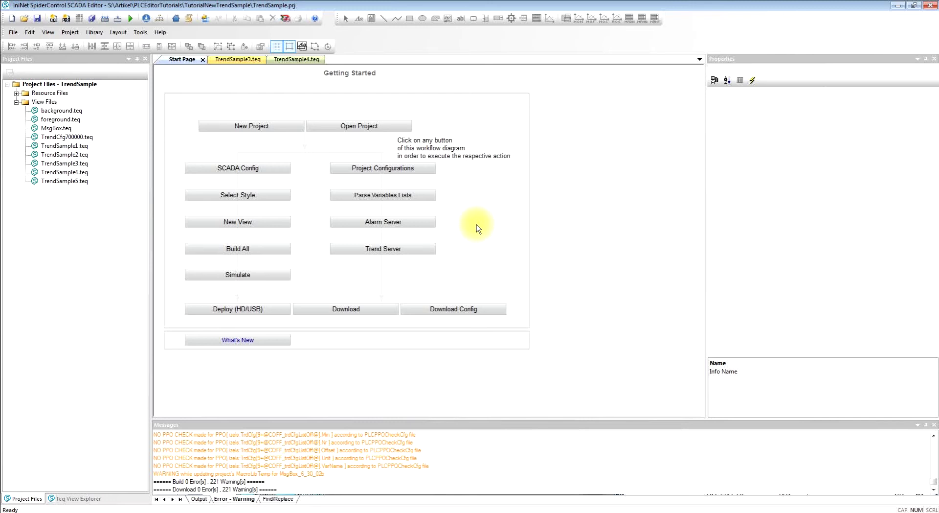
Step: In Define server alarming configurations, draft an If Greater alarm on izels:OTF.PPO1 with ON 10, OFF 9
{"action": "left_click", "coordinate": [409, 224]}
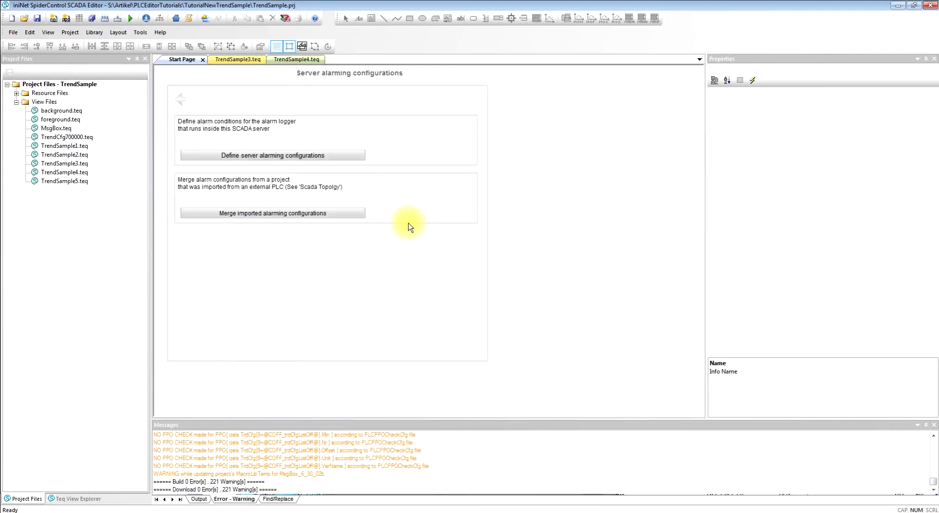
{"action": "left_click", "coordinate": [322, 156]}
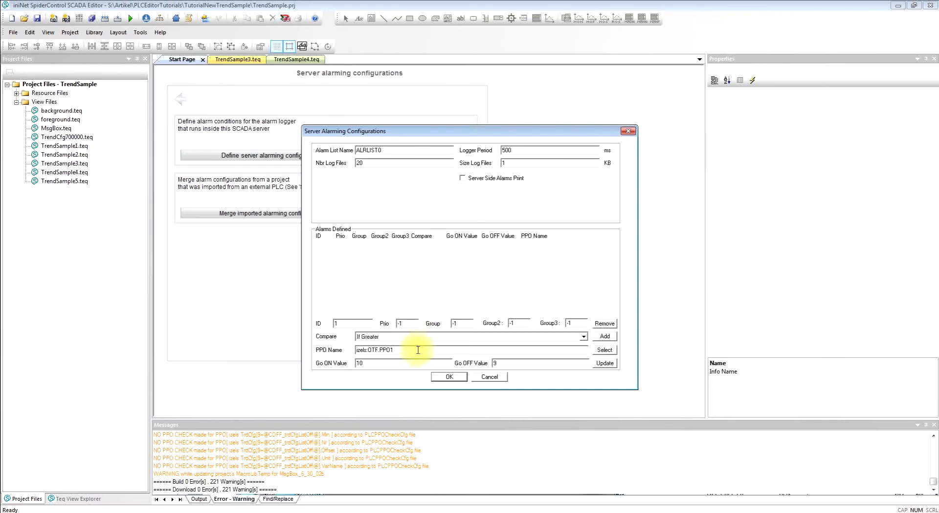
{"action": "left_click_drag", "start_coordinate": [411, 350], "coordinate": [337, 346]}
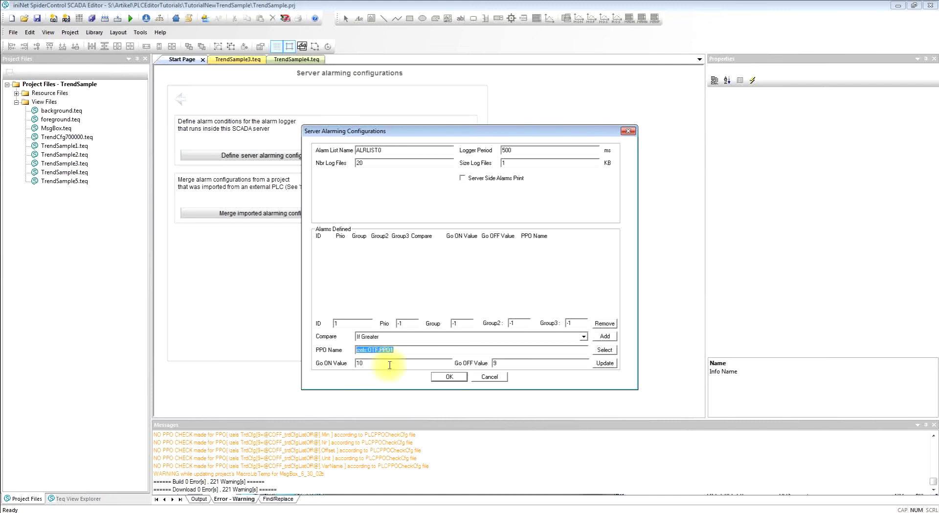
{"action": "left_click", "coordinate": [516, 363]}
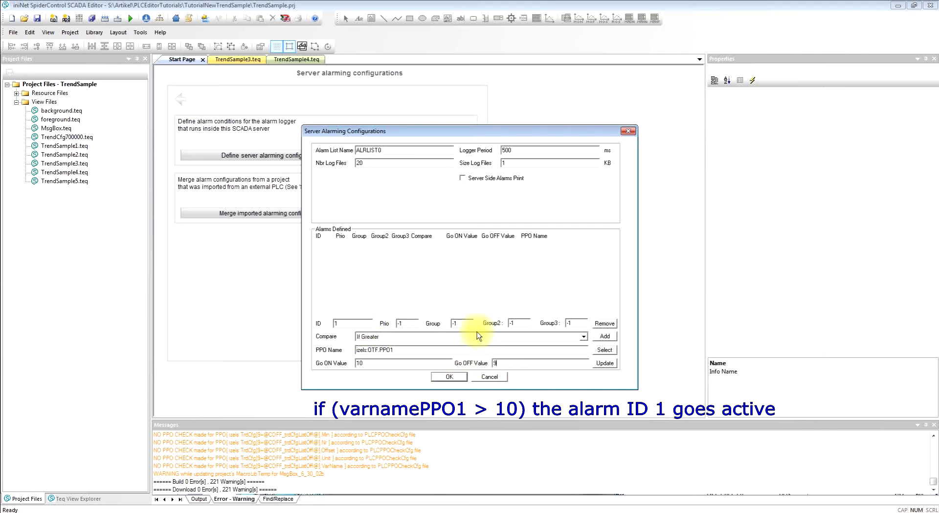
{"action": "left_click", "coordinate": [583, 336]}
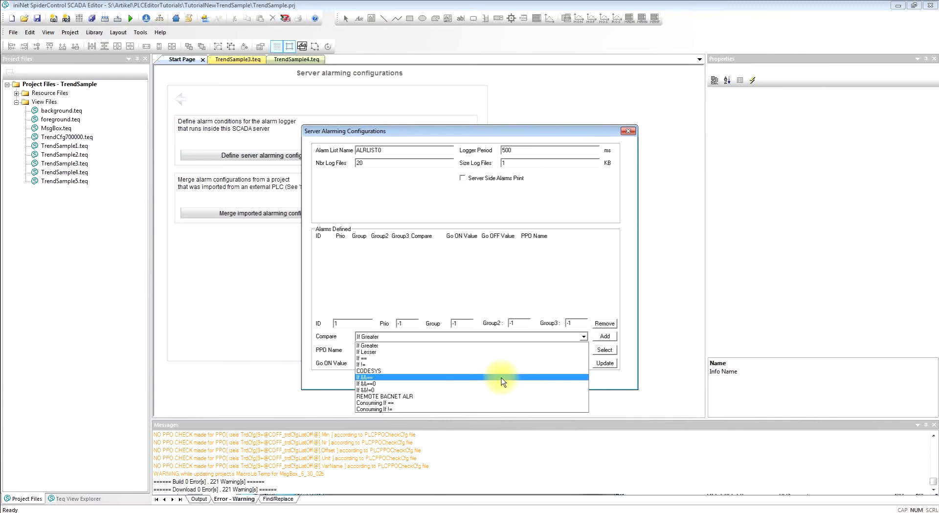
{"action": "left_click", "coordinate": [454, 345]}
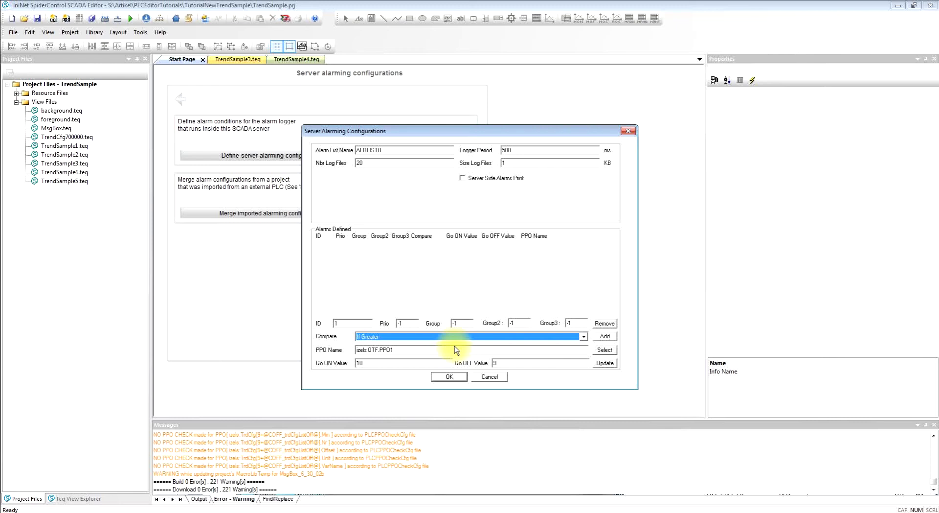
Step: Add the izels:OTF.PPO1 alarm, then matching alarms for izels:OTF.PPO2 and izels:OTF.PPO3
{"action": "left_click", "coordinate": [605, 338]}
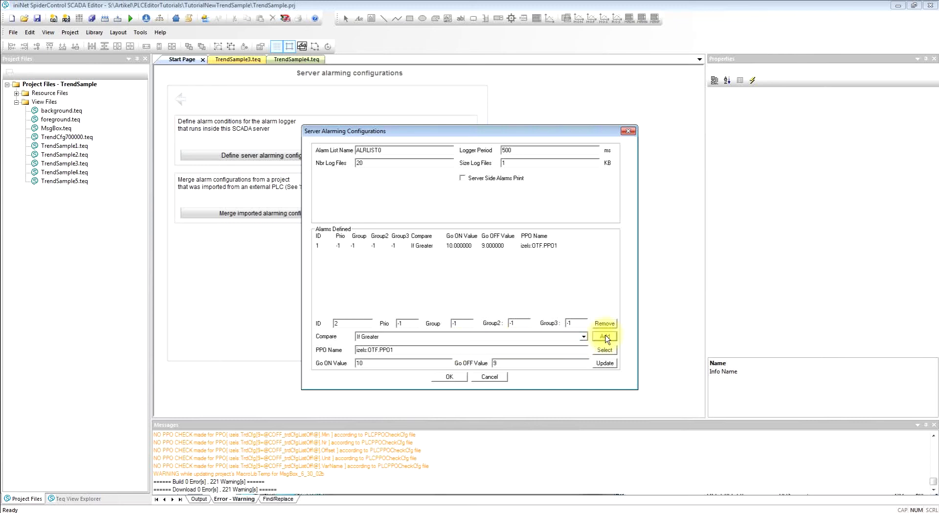
{"action": "left_click", "coordinate": [409, 349]}
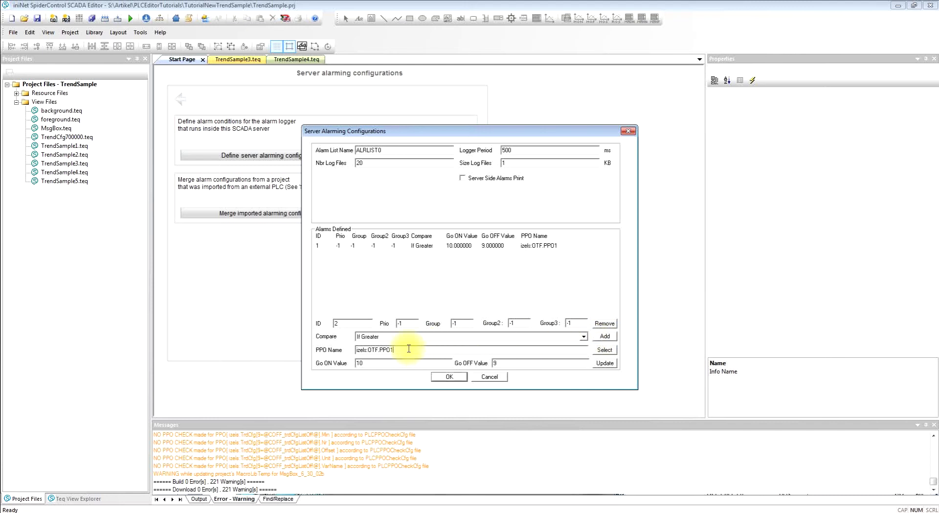
{"action": "type", "text": "2"}
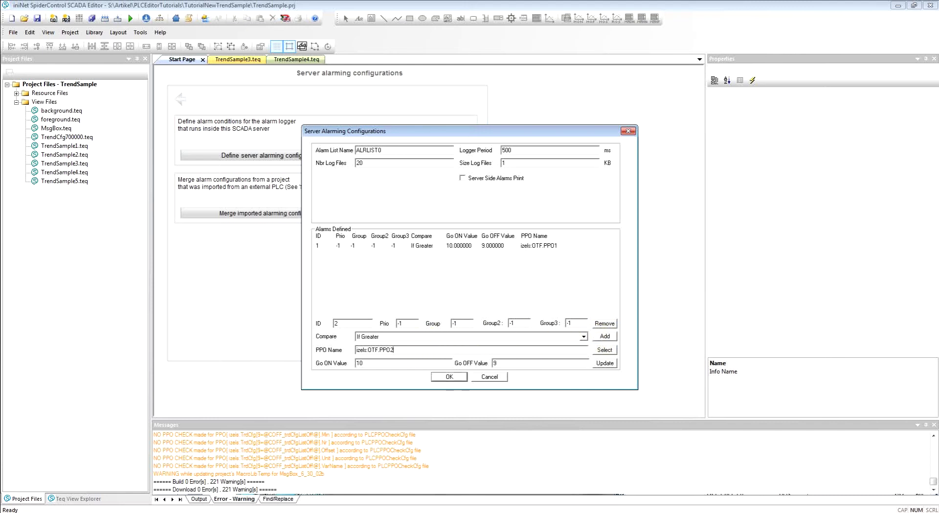
{"action": "left_click", "coordinate": [609, 338]}
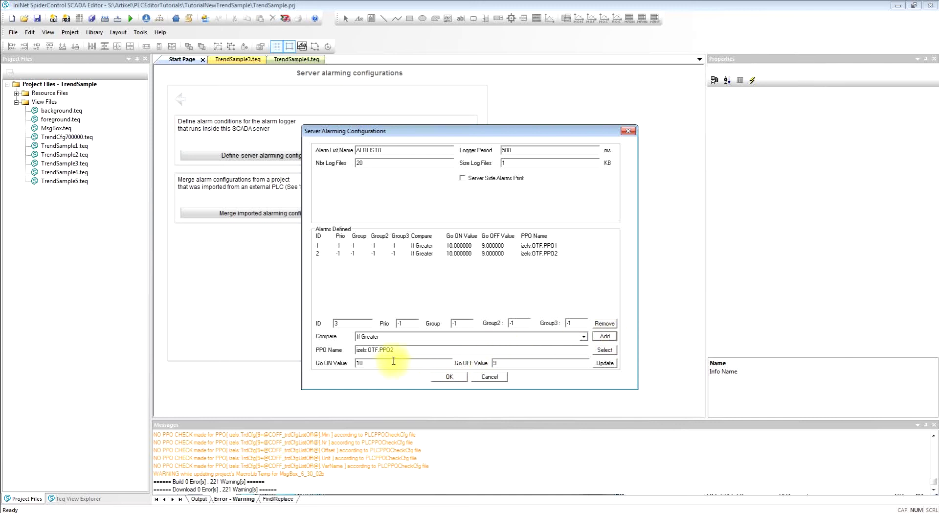
{"action": "left_click", "coordinate": [424, 347]}
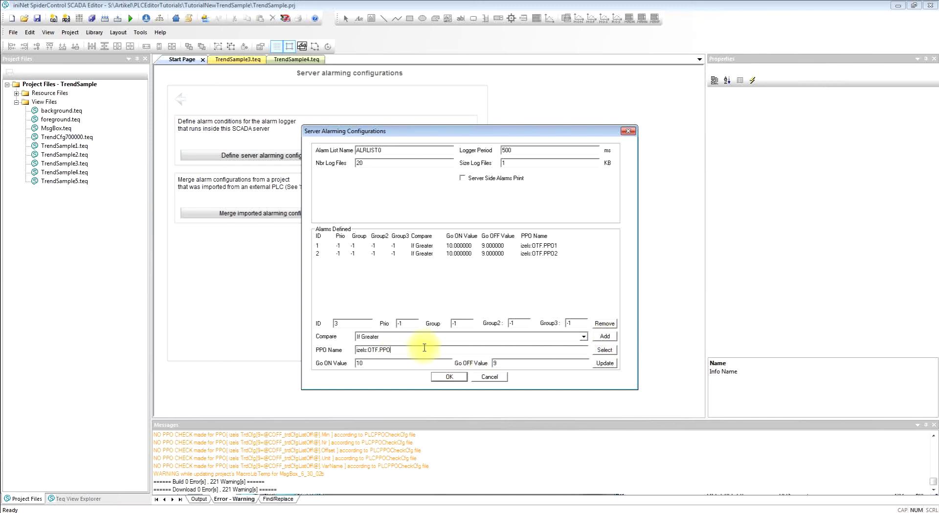
{"action": "type", "text": "3"}
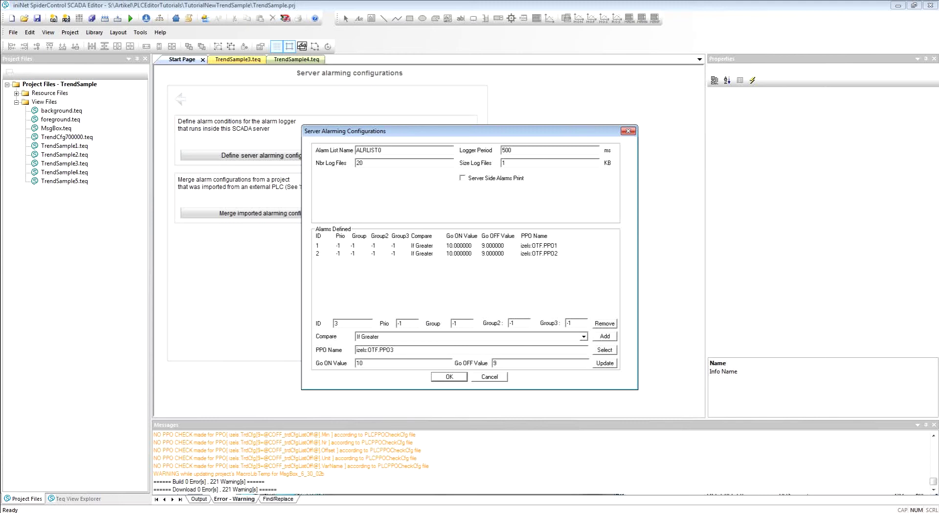
{"action": "left_click", "coordinate": [606, 336]}
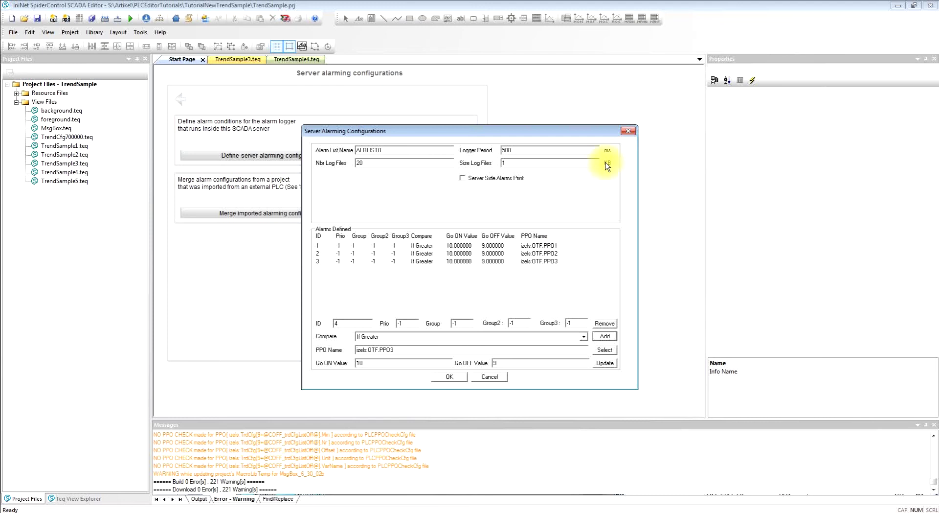
{"action": "left_click", "coordinate": [550, 164]}
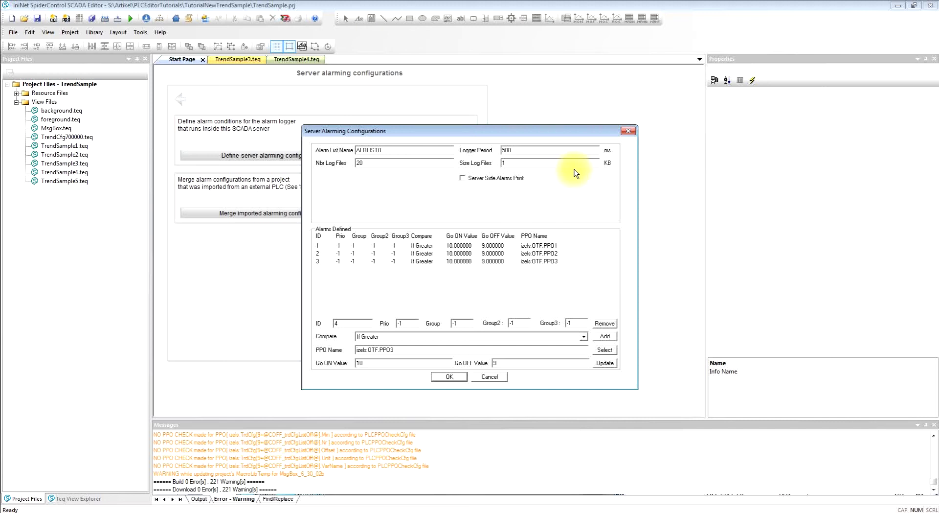
{"action": "double_click", "coordinate": [548, 163]}
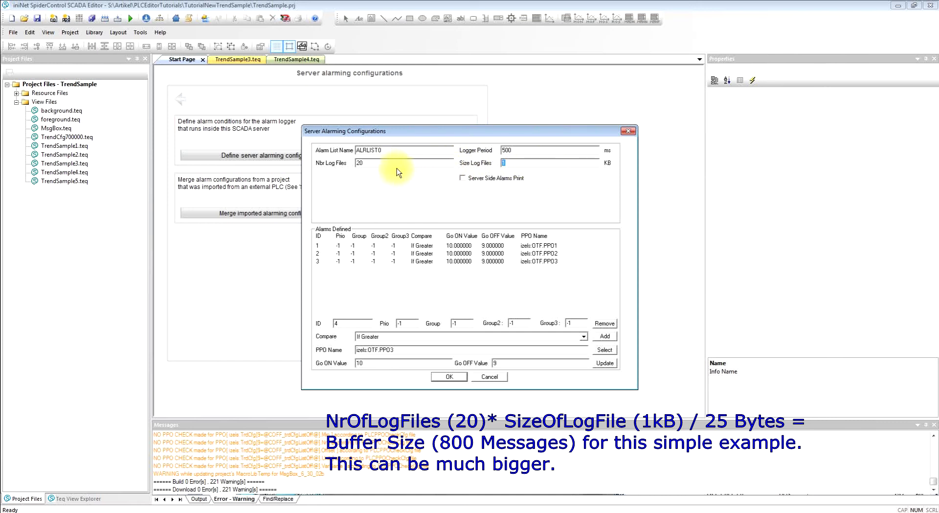
{"action": "left_click", "coordinate": [523, 163]}
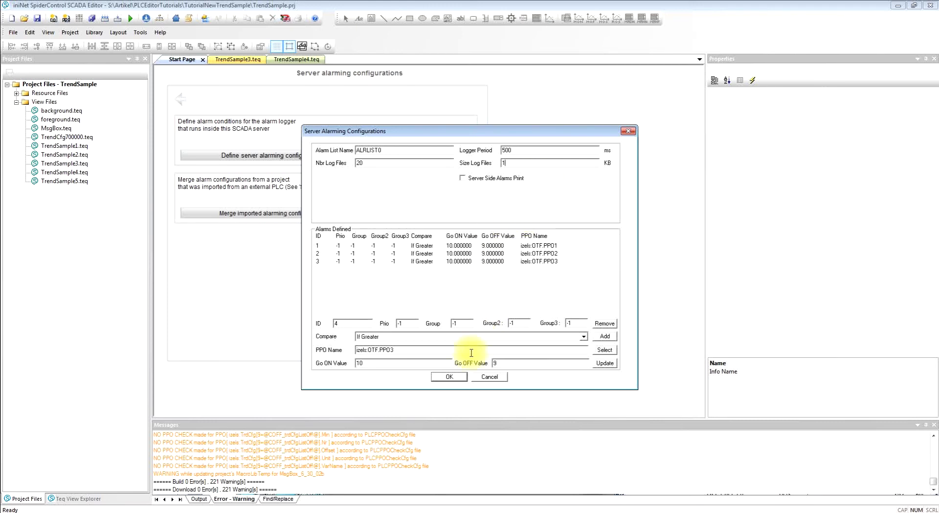
Step: Save the three alarm definitions and return to the TrendSample4.teq view
{"action": "left_click", "coordinate": [448, 377]}
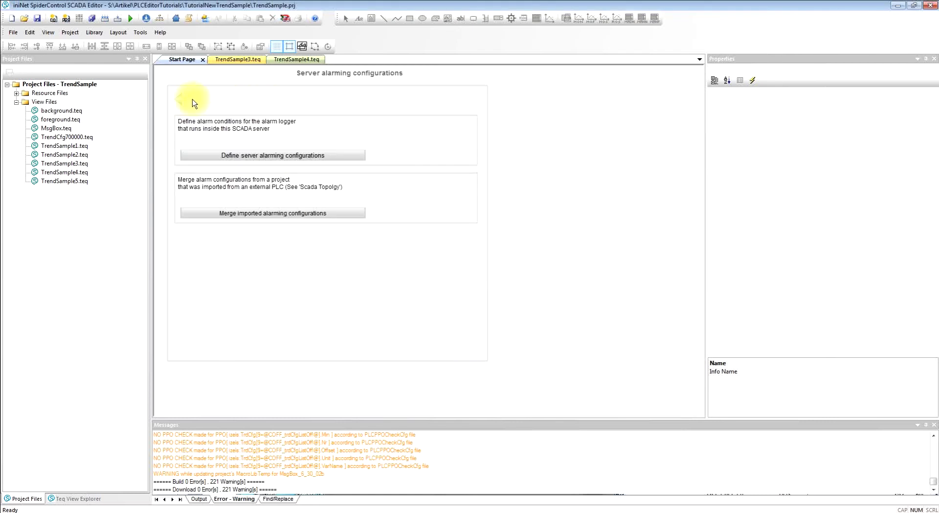
{"action": "left_click", "coordinate": [181, 105]}
{"action": "left_click", "coordinate": [296, 59]}
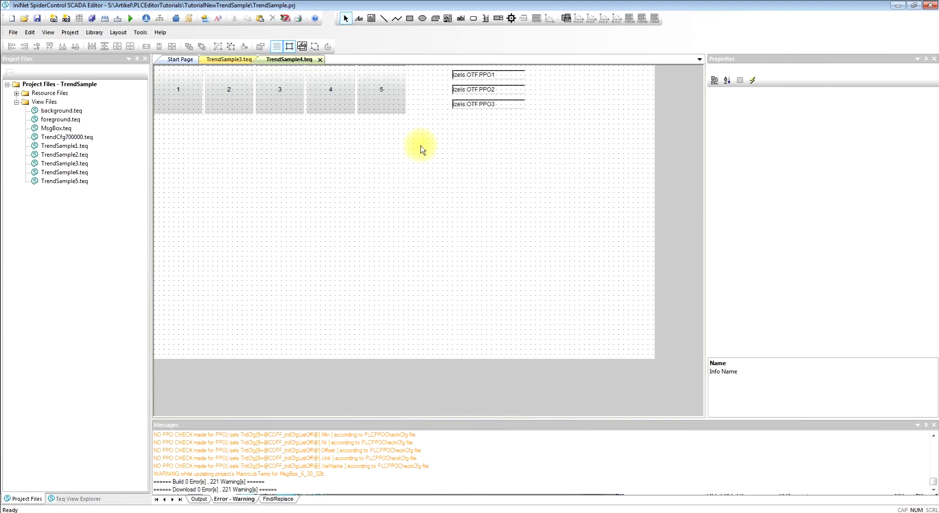
Step: Insert the Online Alarm History macro from the Alarm Lists macro library
{"action": "left_click", "coordinate": [566, 19]}
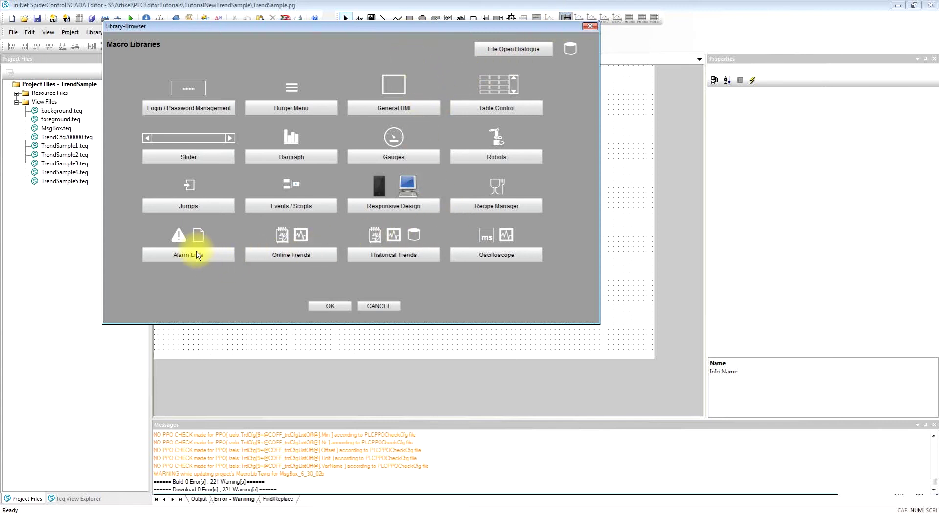
{"action": "left_click", "coordinate": [183, 256]}
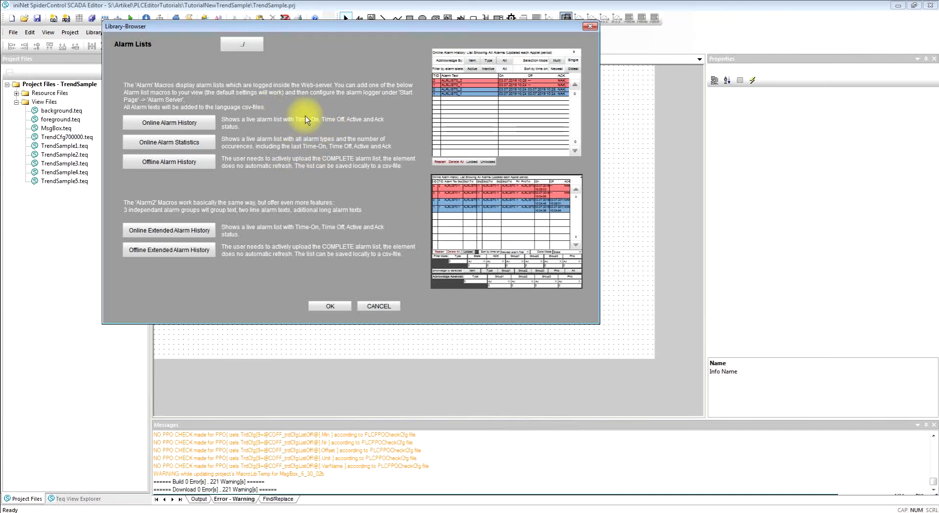
{"action": "left_click", "coordinate": [180, 122]}
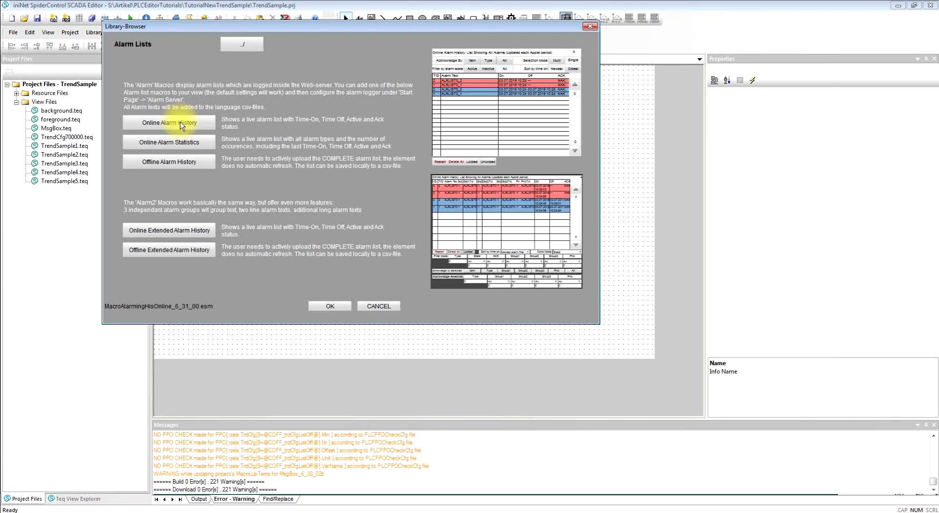
{"action": "left_click", "coordinate": [330, 306]}
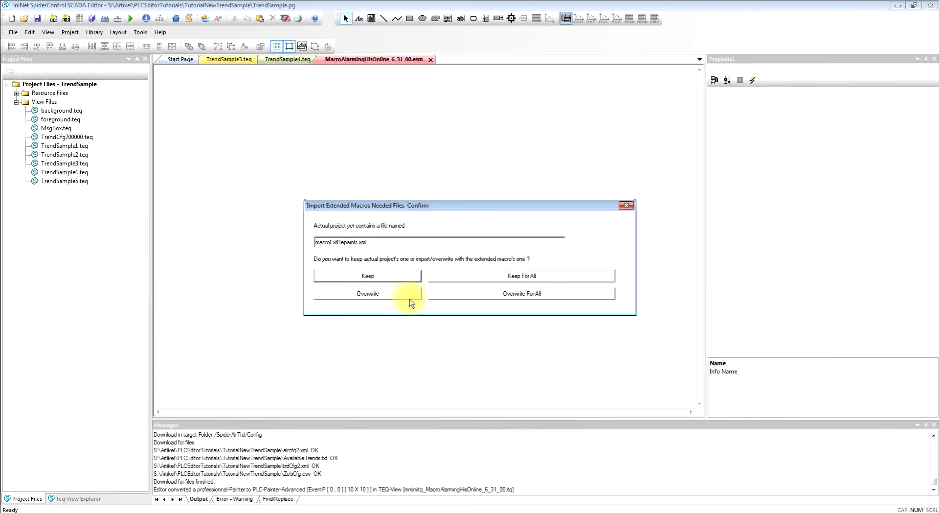
Step: Overwrite all existing macro files and set the Alarm List Size to 3
{"action": "left_click", "coordinate": [473, 294]}
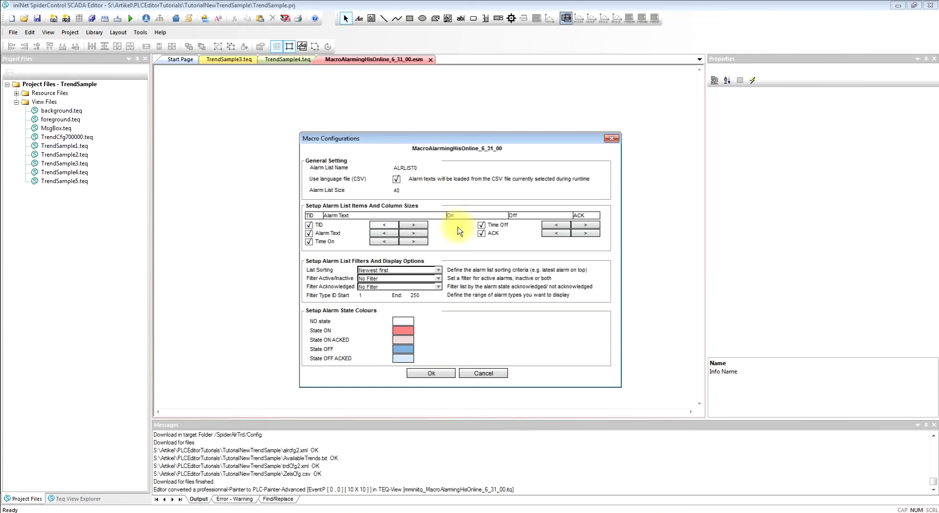
{"action": "left_click", "coordinate": [416, 190]}
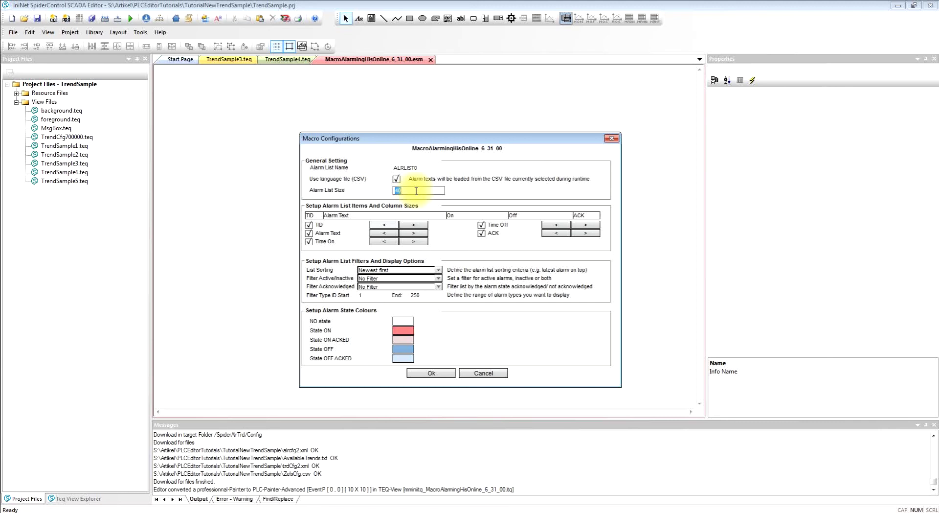
{"action": "type", "text": "3"}
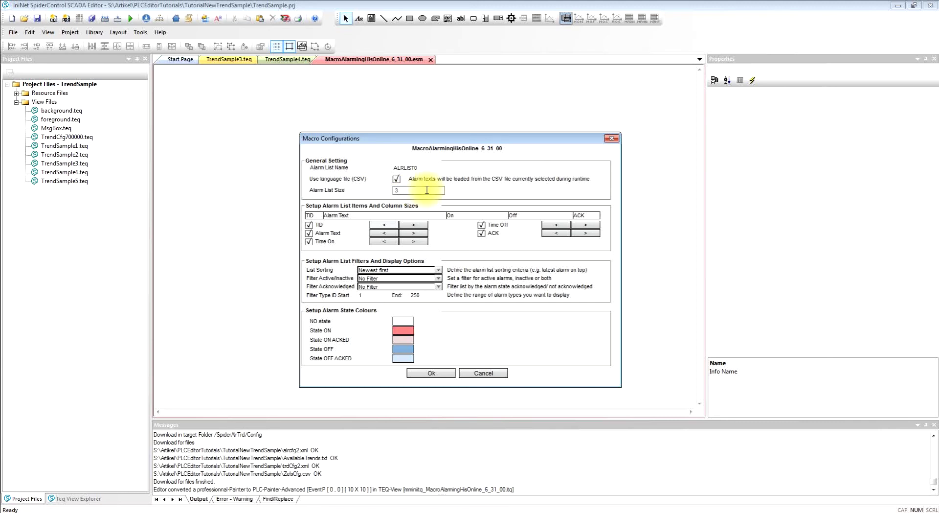
{"action": "left_click", "coordinate": [469, 189]}
Step: Place the alarm history group below the page buttons, 800 wide at X 100, Y 140
{"action": "left_click", "coordinate": [442, 374]}
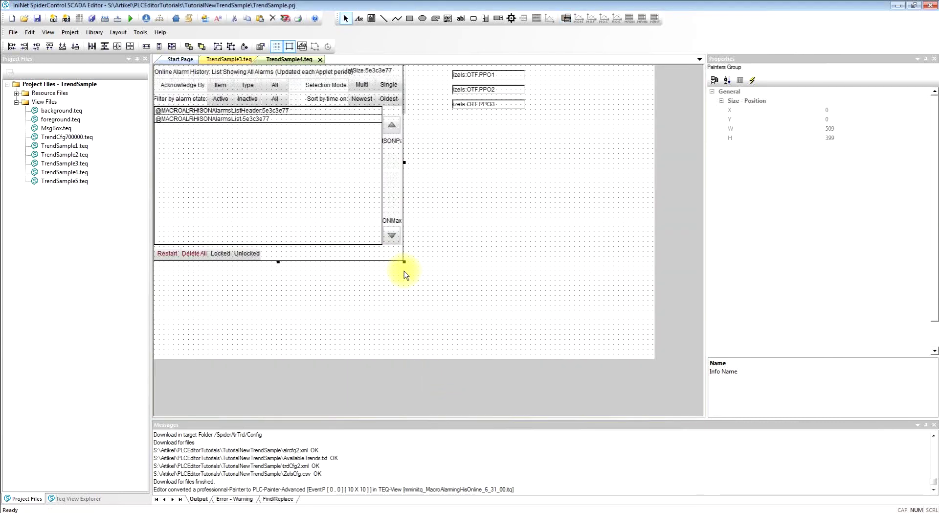
{"action": "left_click_drag", "start_coordinate": [335, 185], "coordinate": [576, 221]}
{"action": "left_click_drag", "start_coordinate": [455, 217], "coordinate": [450, 221]}
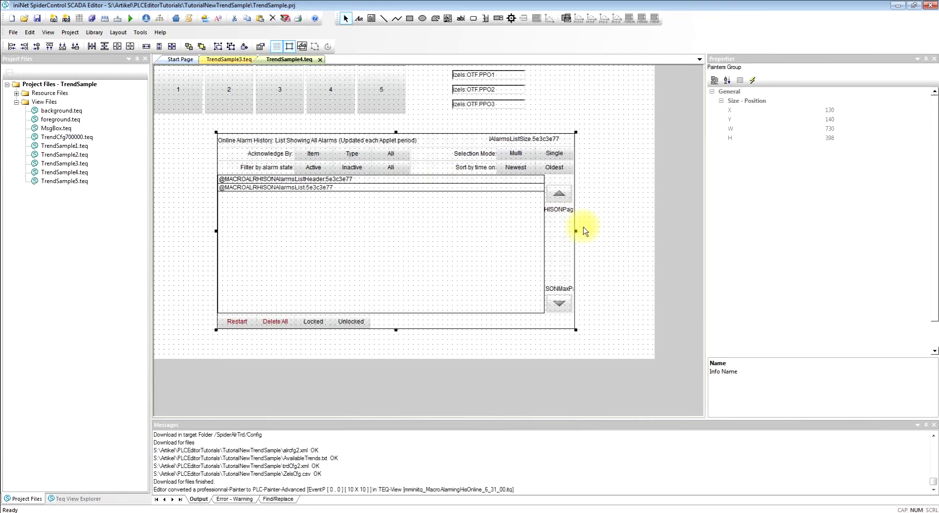
{"action": "left_click_drag", "start_coordinate": [576, 231], "coordinate": [610, 229]}
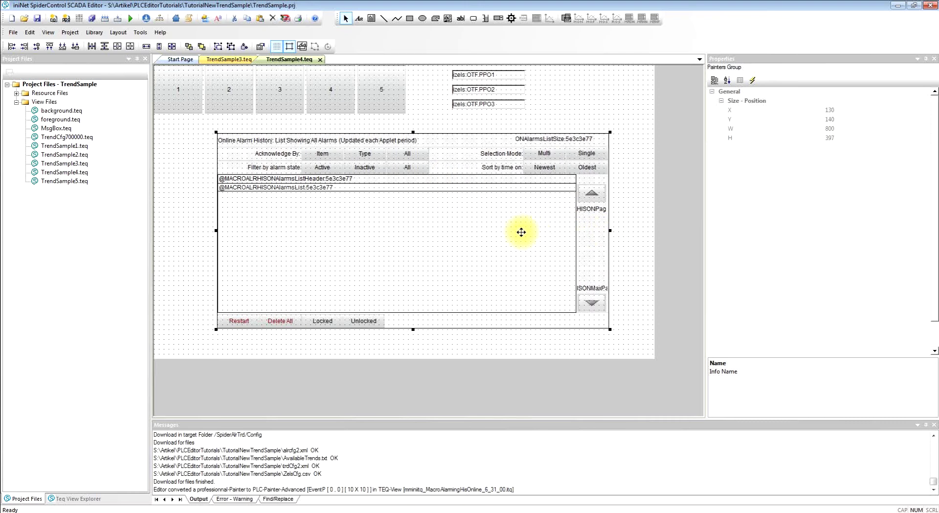
{"action": "left_click_drag", "start_coordinate": [520, 231], "coordinate": [505, 233]}
{"action": "left_click", "coordinate": [16, 93]}
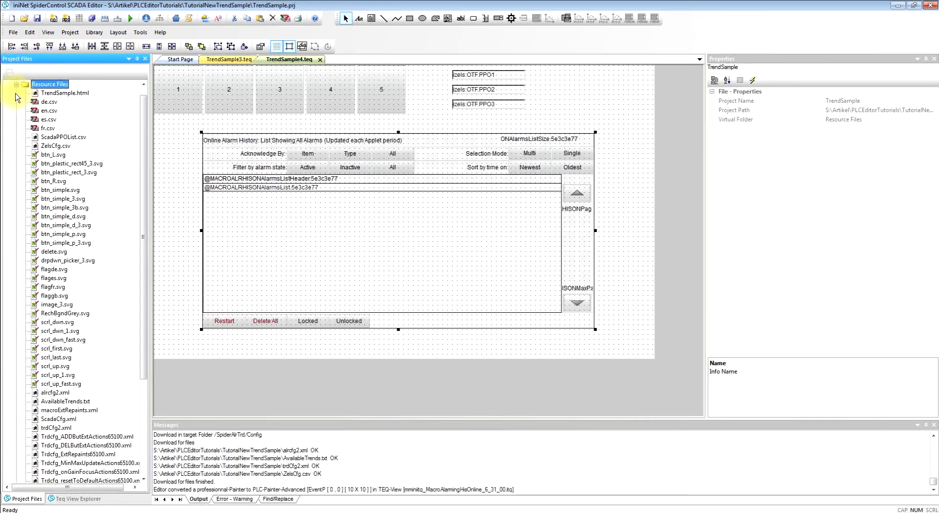
{"action": "double_click", "coordinate": [41, 103]}
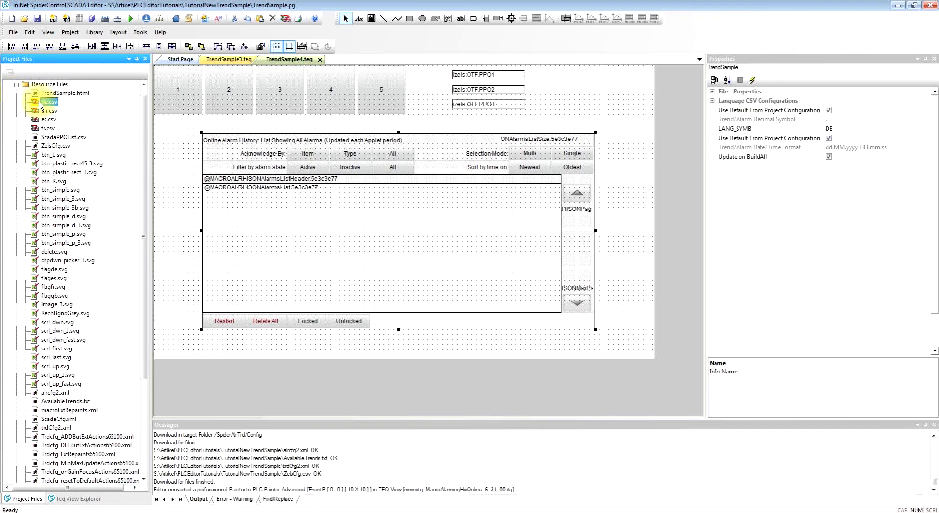
{"action": "left_click_drag", "start_coordinate": [697, 103], "coordinate": [683, 143]}
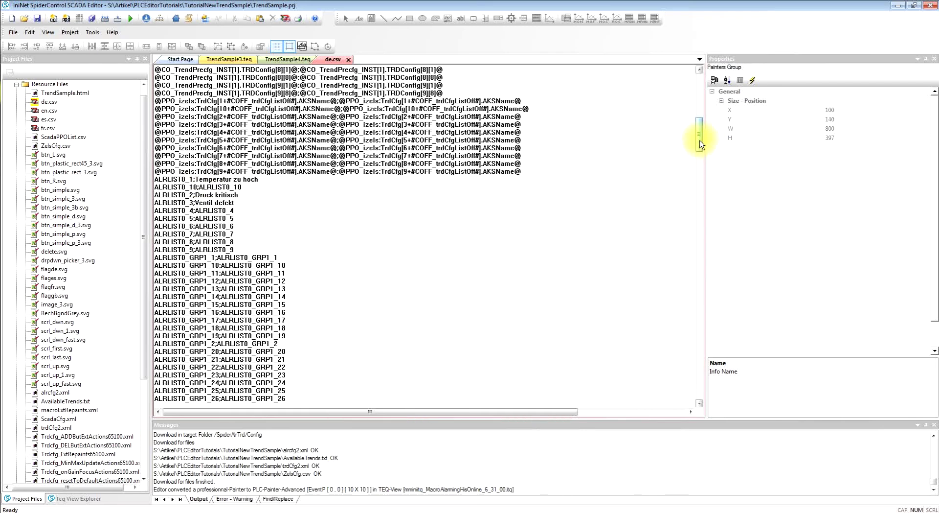
{"action": "left_click_drag", "start_coordinate": [700, 145], "coordinate": [700, 152]}
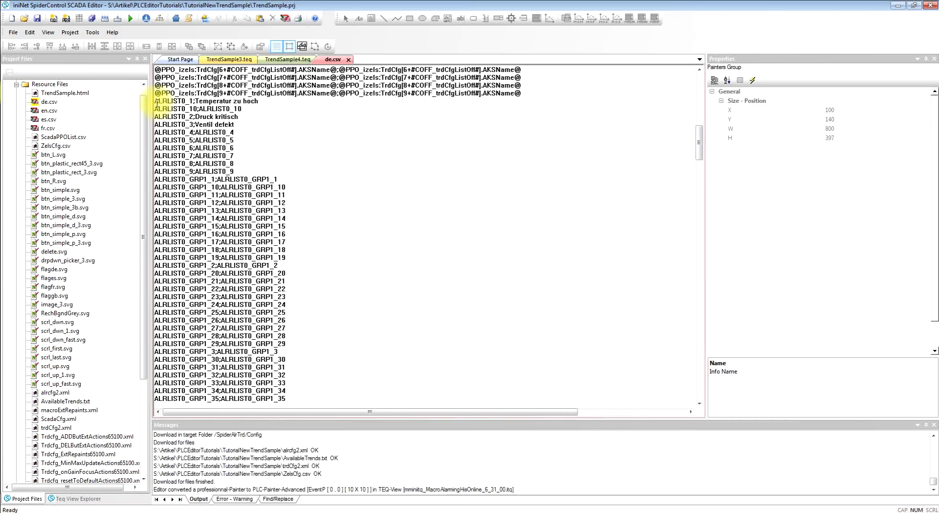
{"action": "left_click_drag", "start_coordinate": [156, 101], "coordinate": [265, 108]}
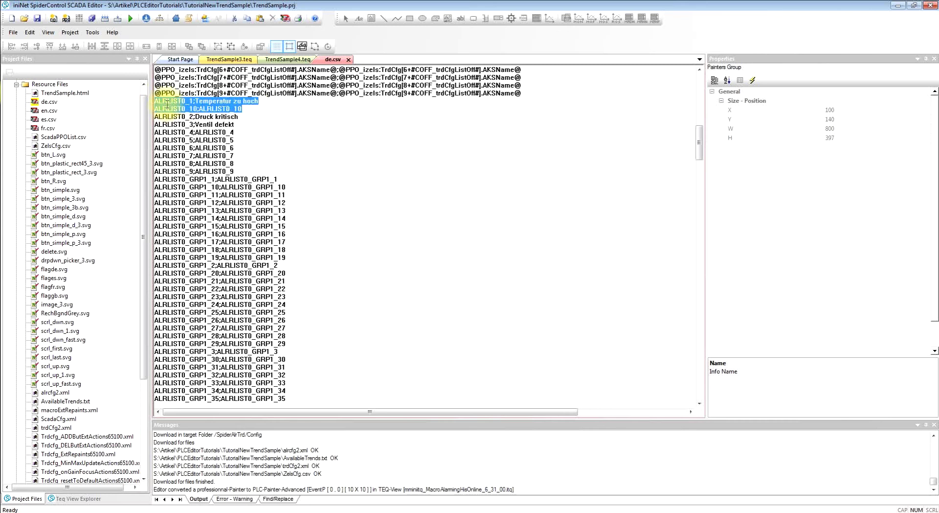
{"action": "left_click", "coordinate": [193, 101]}
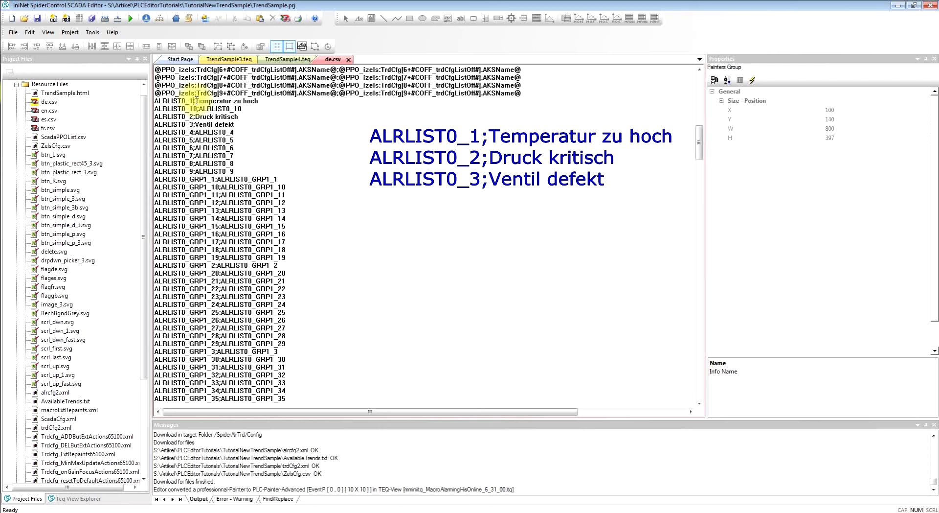
{"action": "left_click_drag", "start_coordinate": [152, 101], "coordinate": [281, 106]}
{"action": "left_click", "coordinate": [281, 105]}
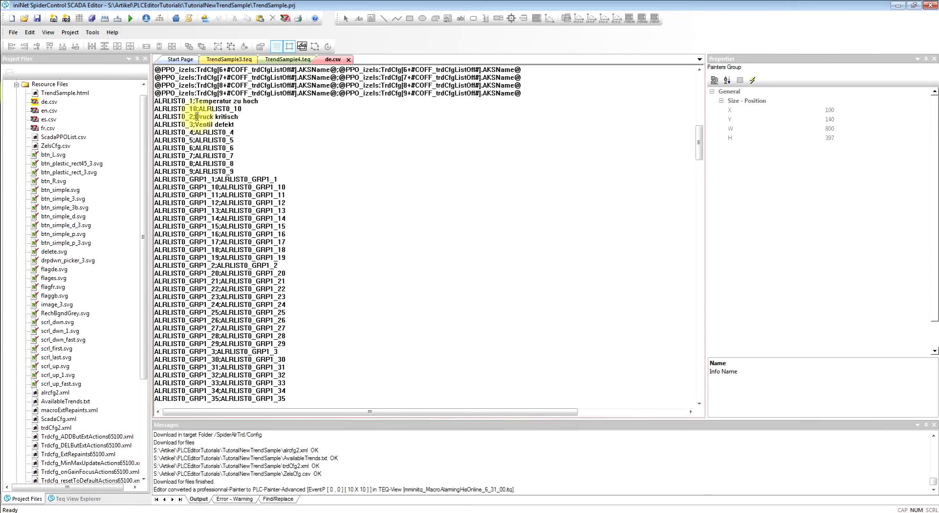
{"action": "left_click_drag", "start_coordinate": [199, 125], "coordinate": [243, 122]}
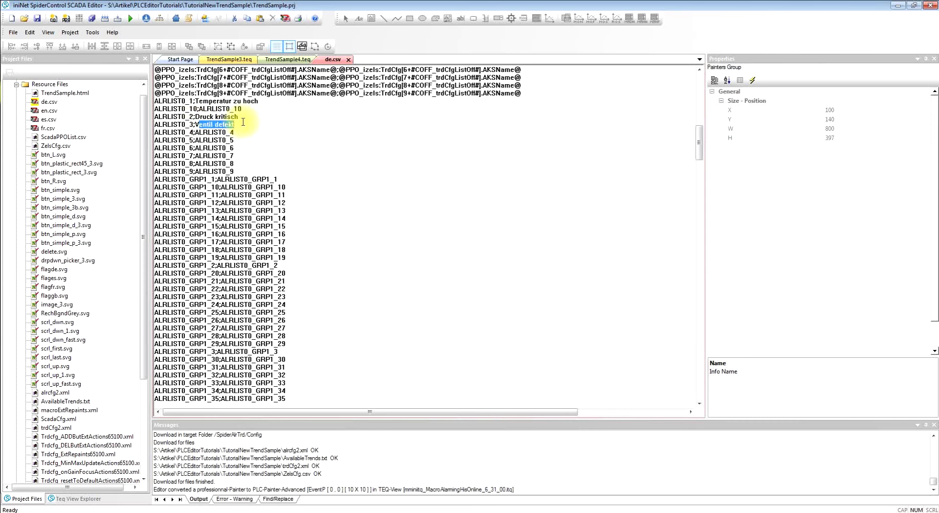
{"action": "left_click", "coordinate": [348, 60]}
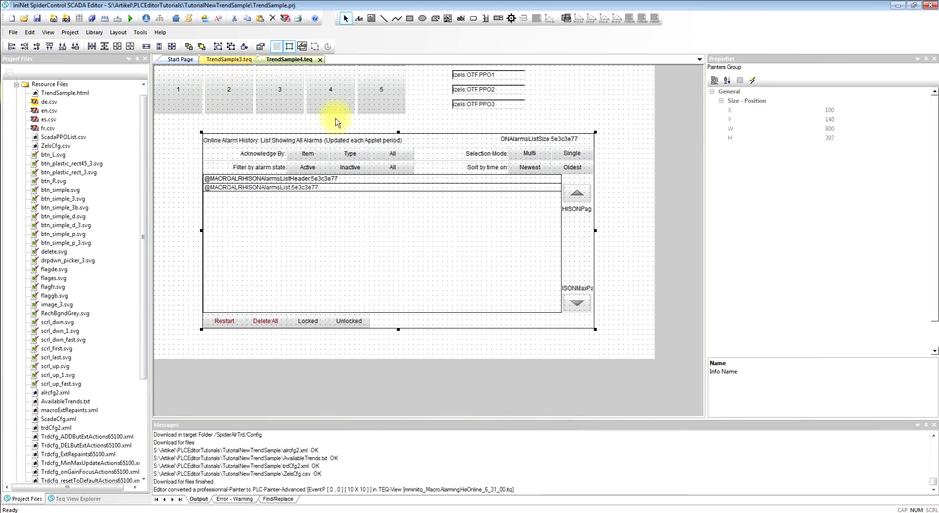
{"action": "left_click", "coordinate": [145, 18]}
{"action": "left_click", "coordinate": [464, 290]}
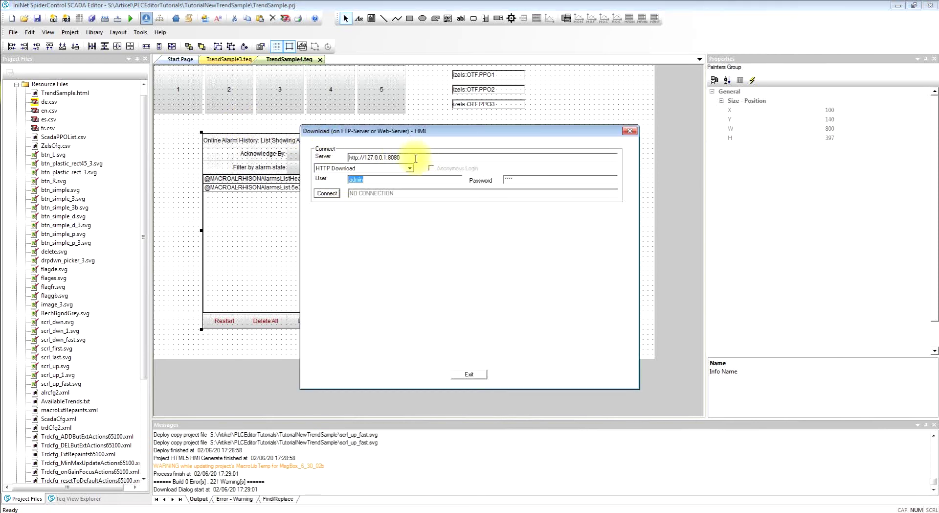
Step: Connect to the local web server and download the HMI project files
{"action": "left_click", "coordinate": [328, 194]}
{"action": "left_click", "coordinate": [421, 318]}
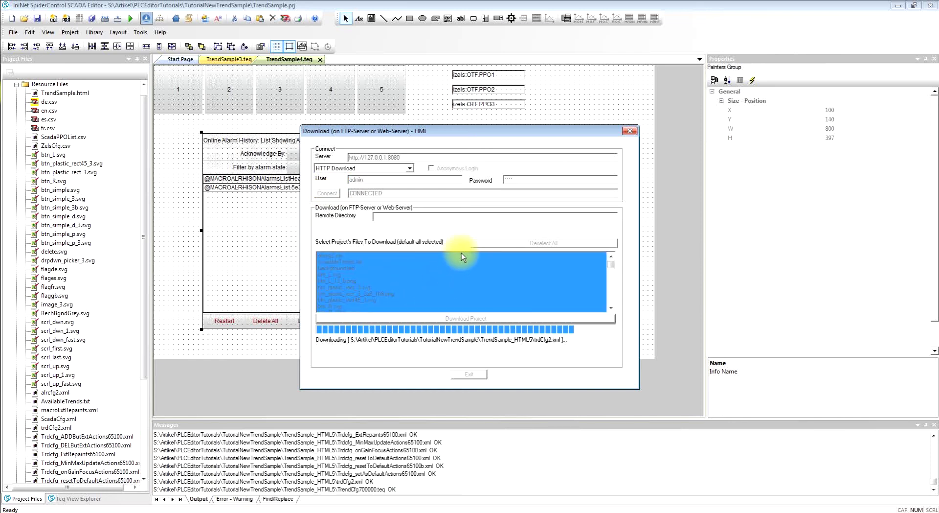
{"action": "left_click", "coordinate": [469, 373]}
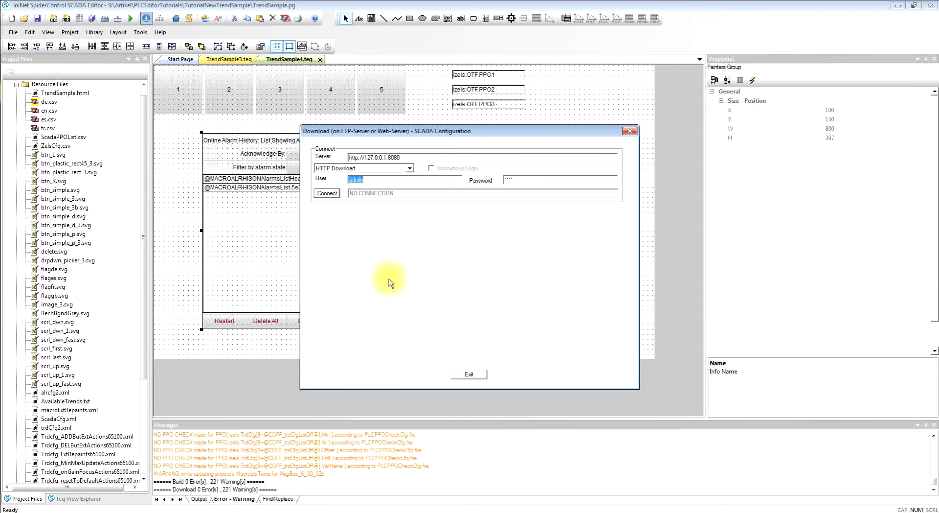
Step: Connect again, download the SCADA configuration files, and close the download window
{"action": "left_click", "coordinate": [330, 193]}
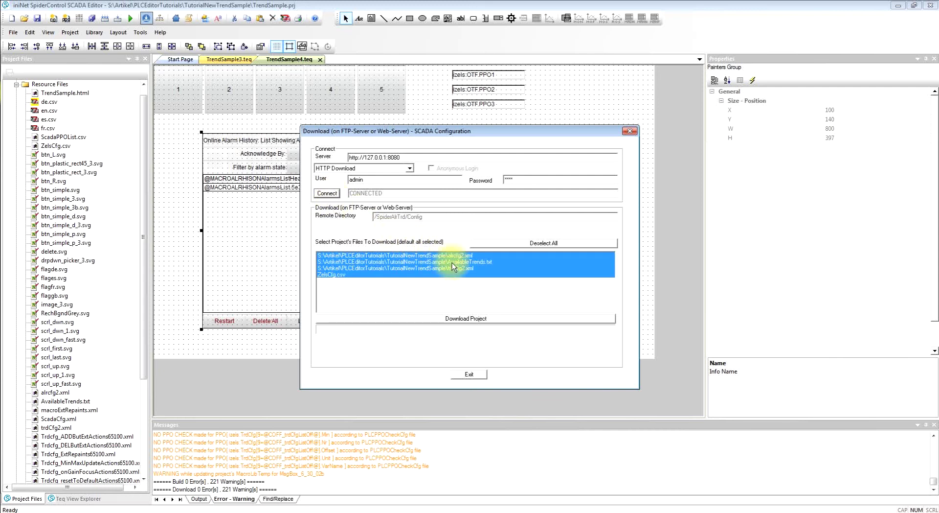
{"action": "left_click", "coordinate": [434, 319]}
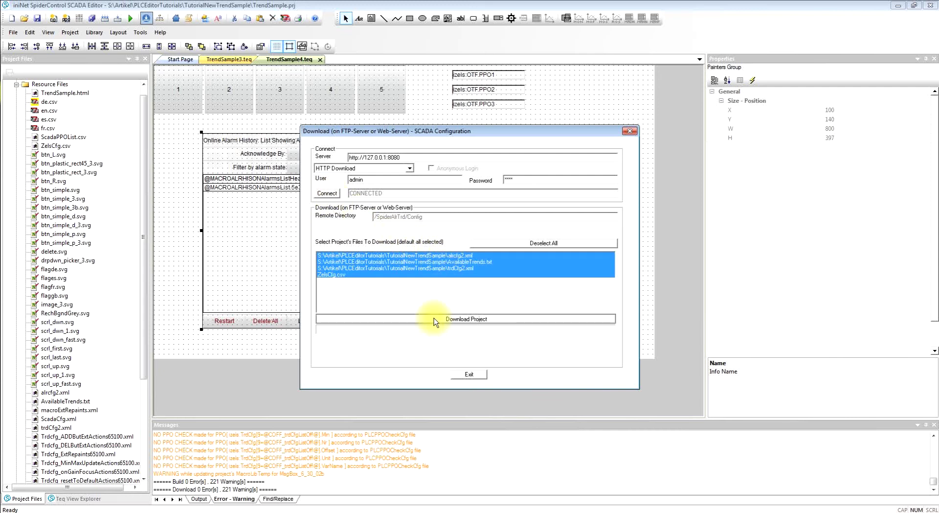
{"action": "left_click", "coordinate": [470, 375]}
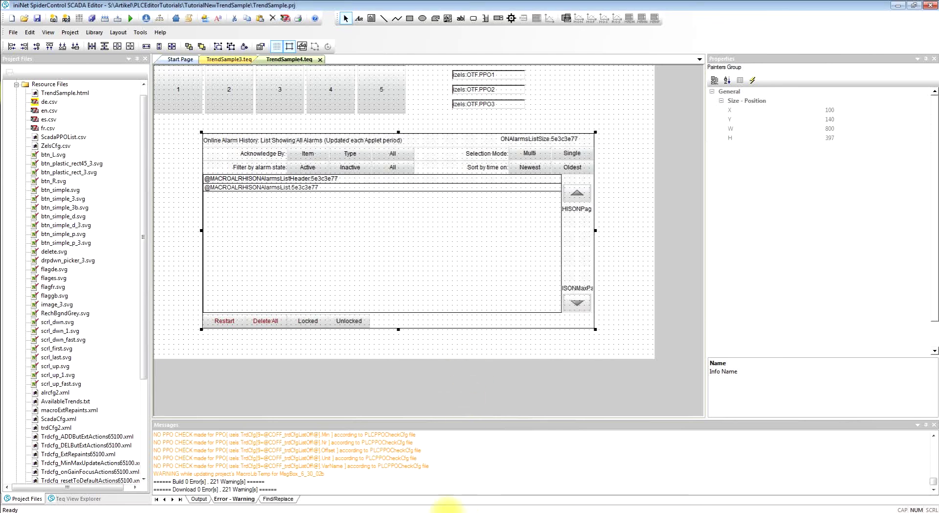
Step: Restart the web server service in the SCADA Control Panel and dismiss the panel
{"action": "left_click", "coordinate": [446, 509]}
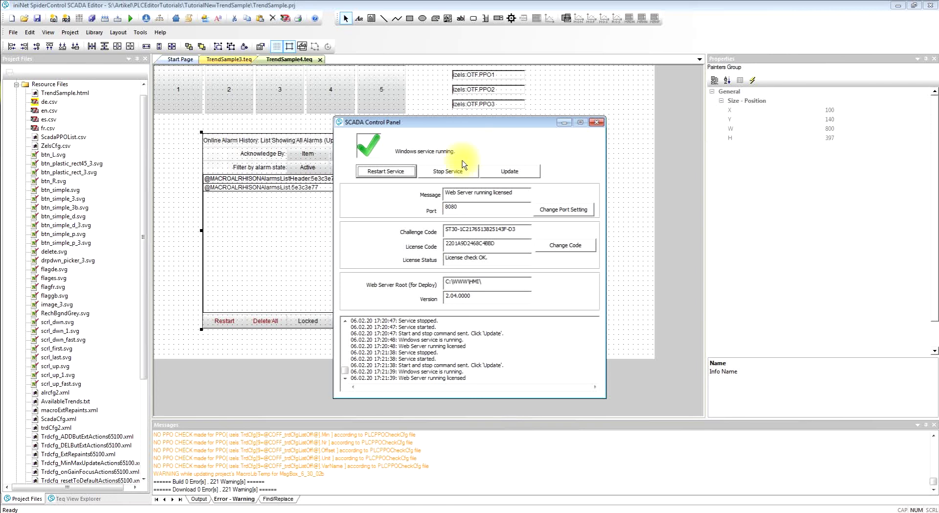
{"action": "left_click", "coordinate": [395, 171]}
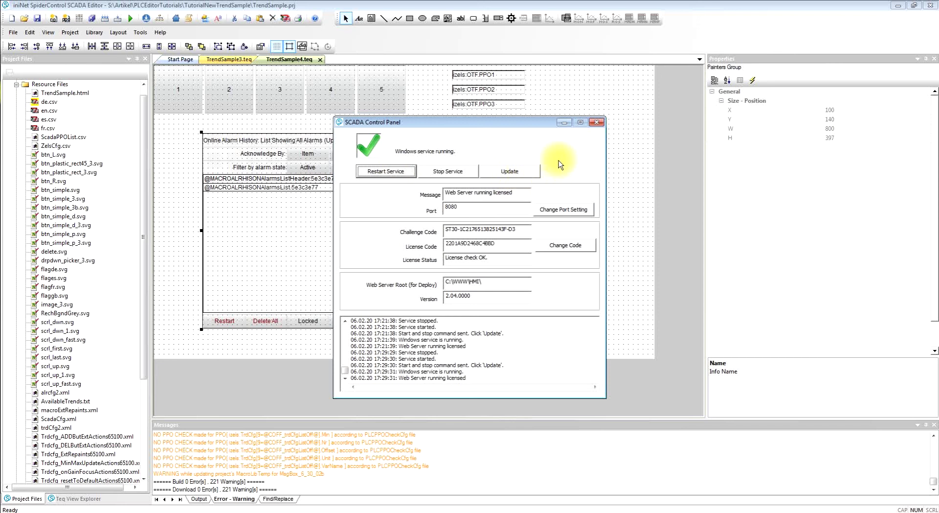
{"action": "left_click", "coordinate": [564, 123]}
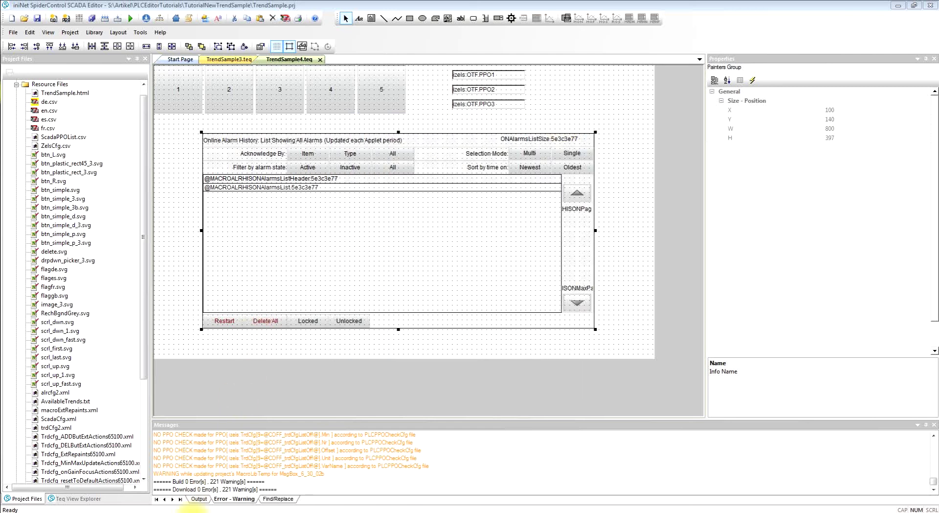
Step: Reload trendsample.html and open page 4 to list the 8 German alarms, e.g. Temperatur zu hoch
{"action": "left_click", "coordinate": [188, 30]}
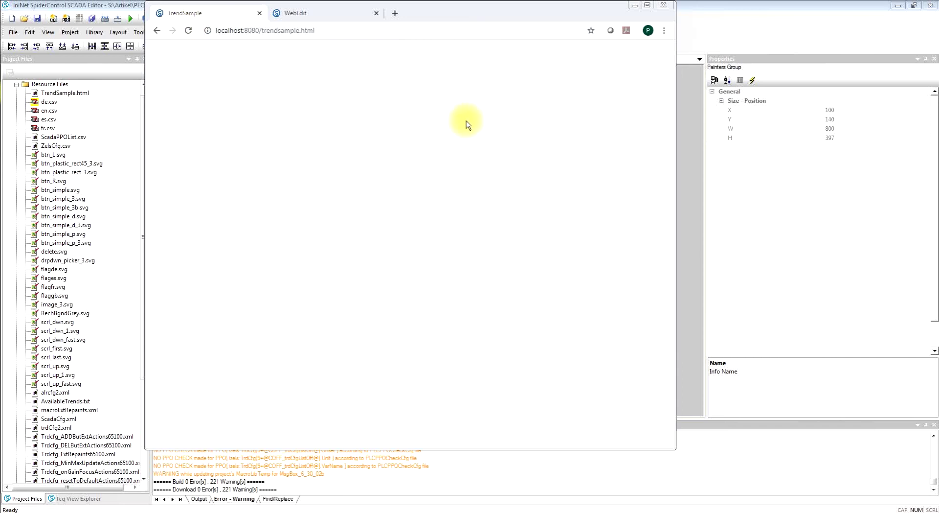
{"action": "left_click", "coordinate": [323, 63]}
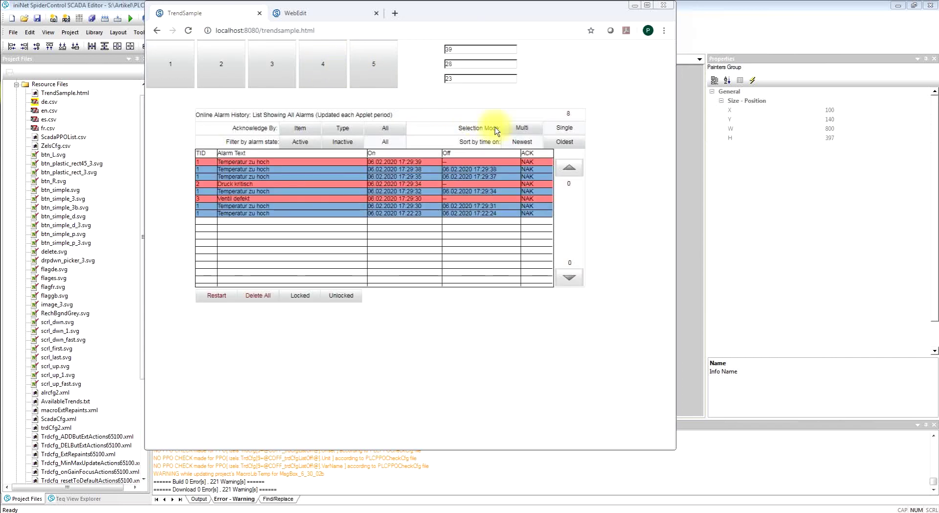